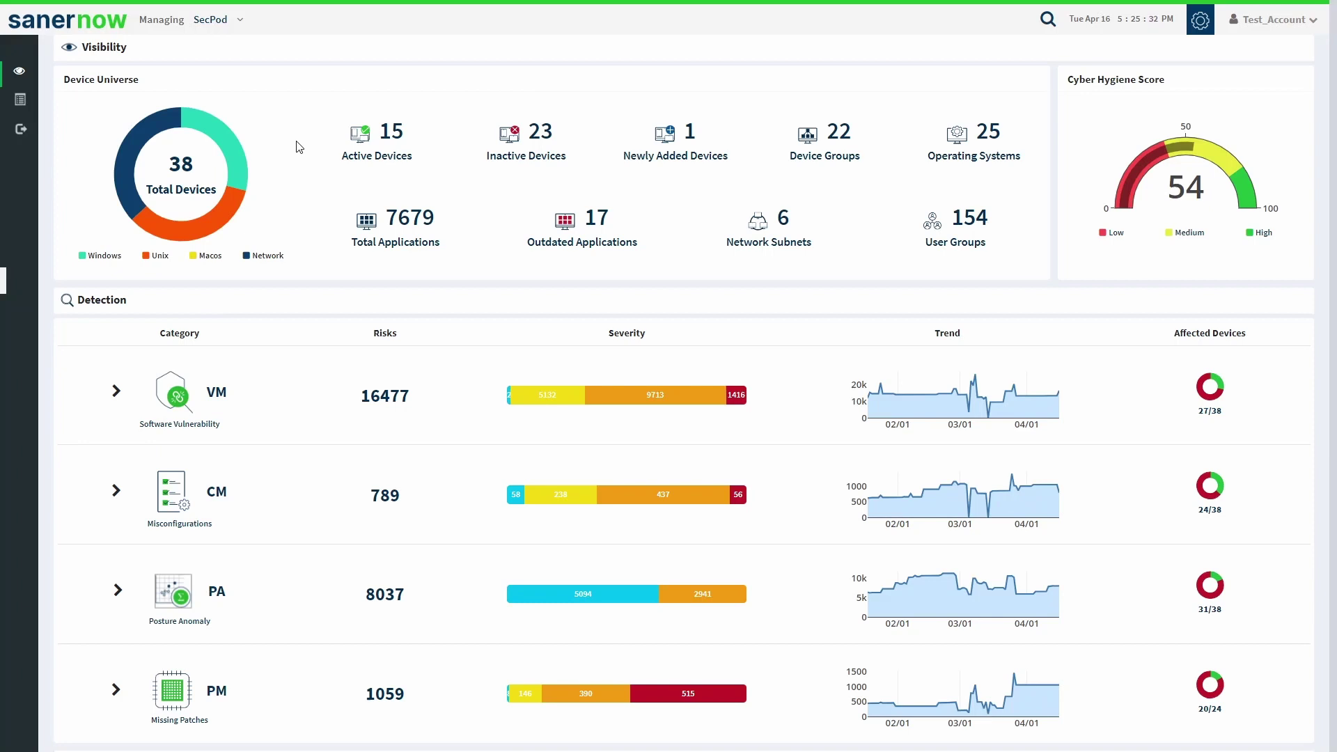
Step: Switch the managed account to Site.X.SecPod and open its Patch Management missing-patches list
left_click(241, 25)
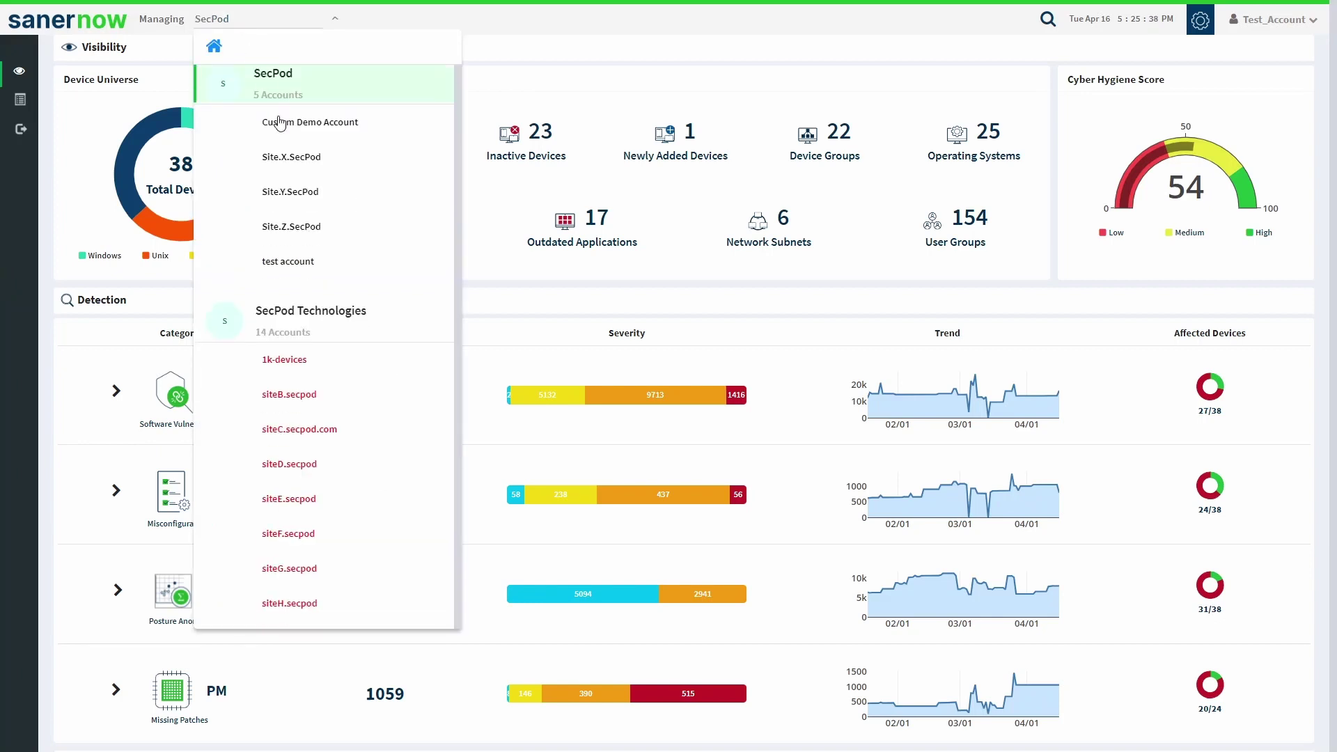
left_click(282, 156)
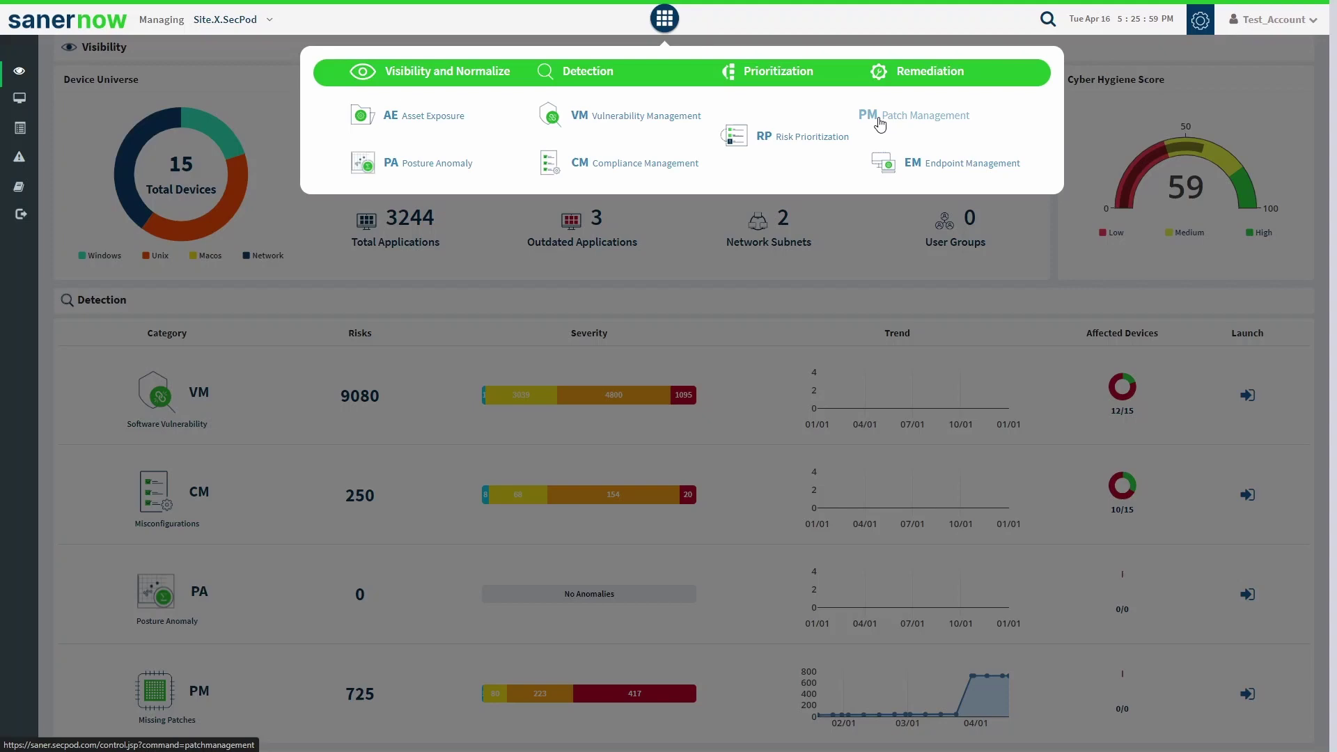
left_click(879, 124)
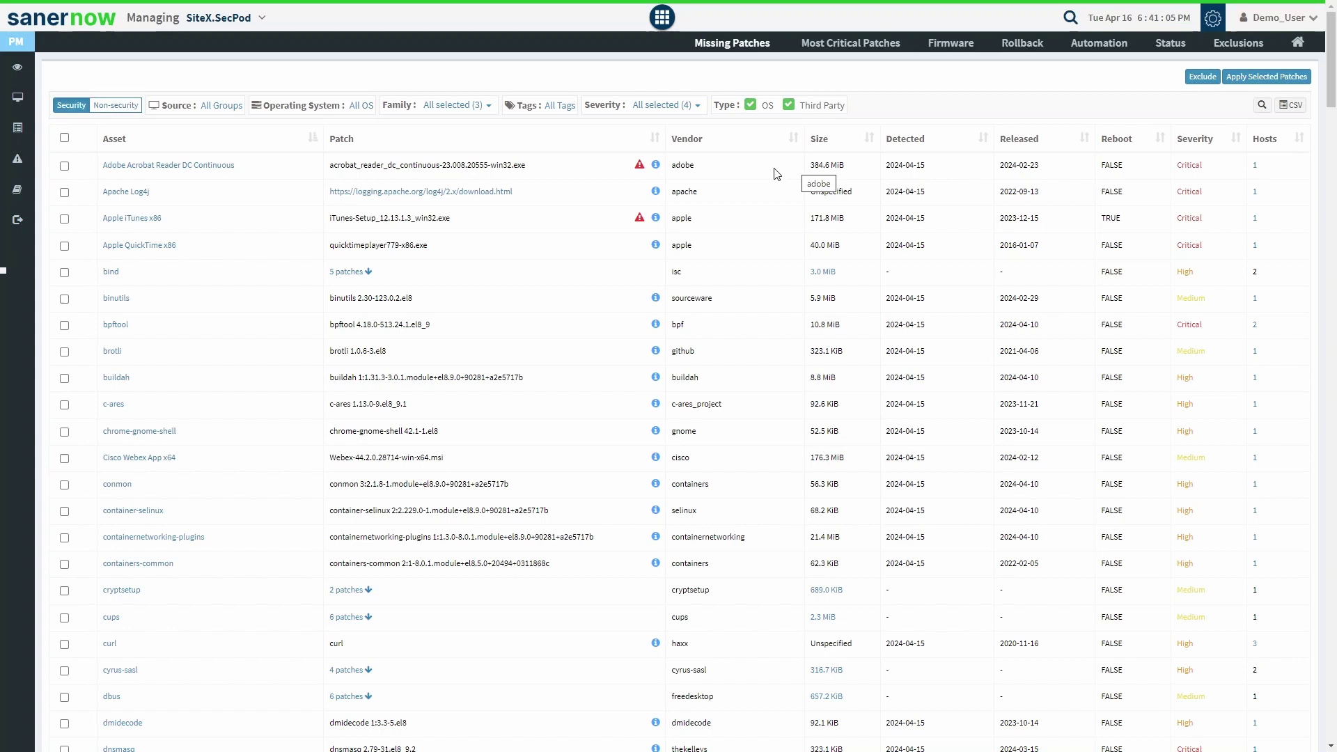
Step: Uncheck OS in the Type filter so only Third Party patches remain listed
left_click(751, 105)
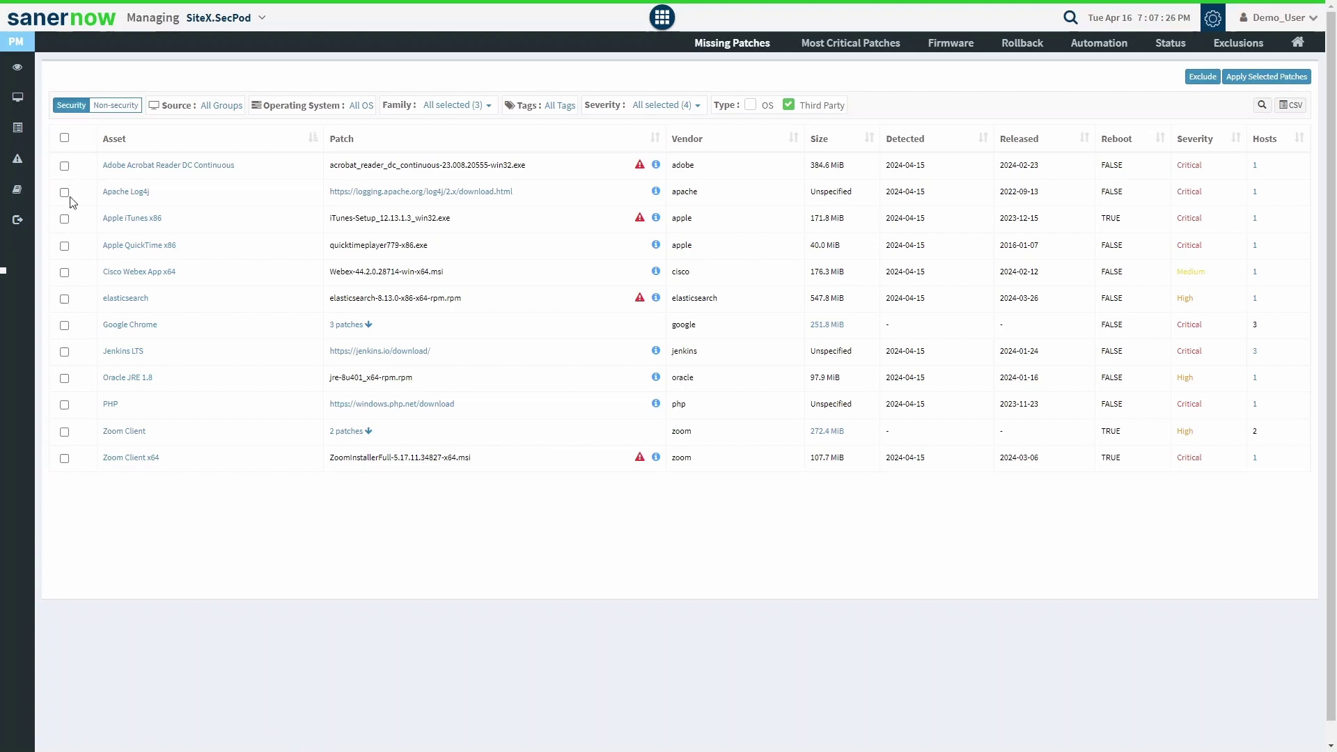
Step: Tick the Apache Log4j, Jenkins LTS and PHP rows in the Missing Patches table
left_click(64, 192)
left_click(64, 352)
left_click(64, 405)
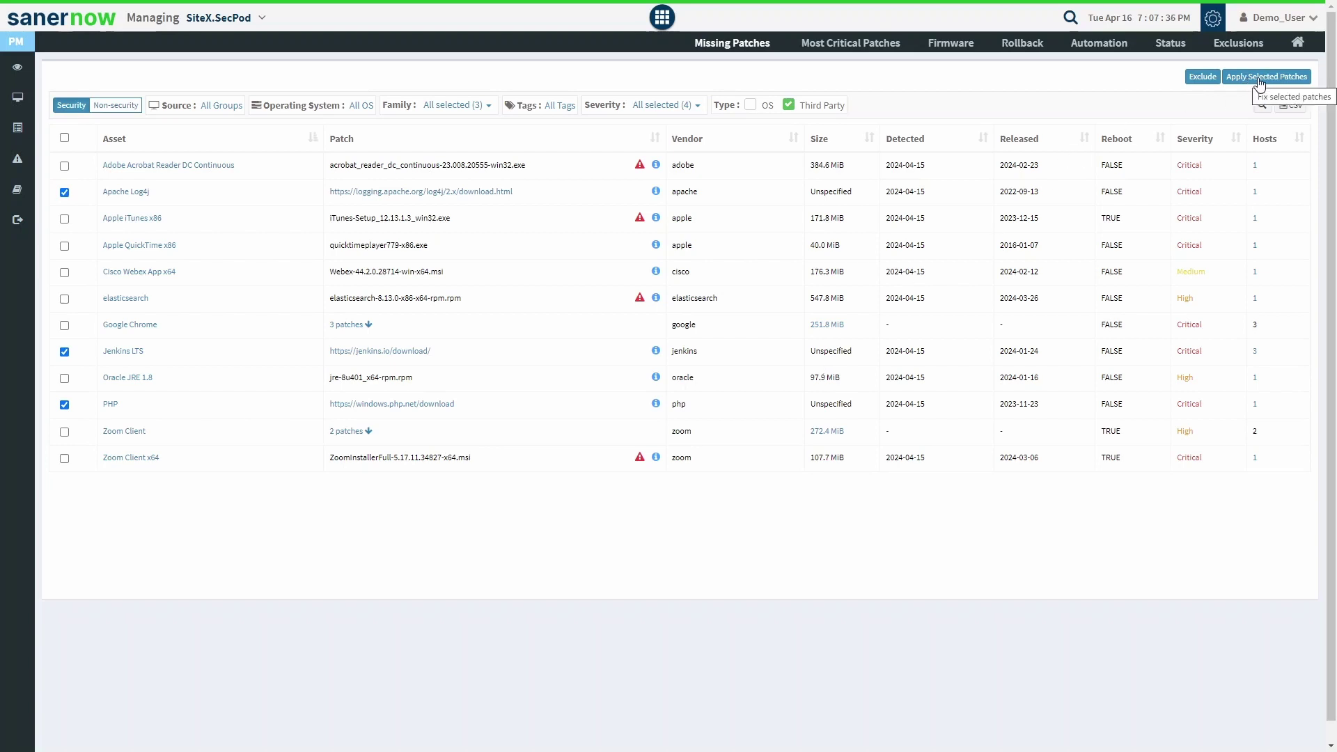
Step: Start a Create Patching Task for the three selected patches, ready to enter the task name
left_click(1258, 84)
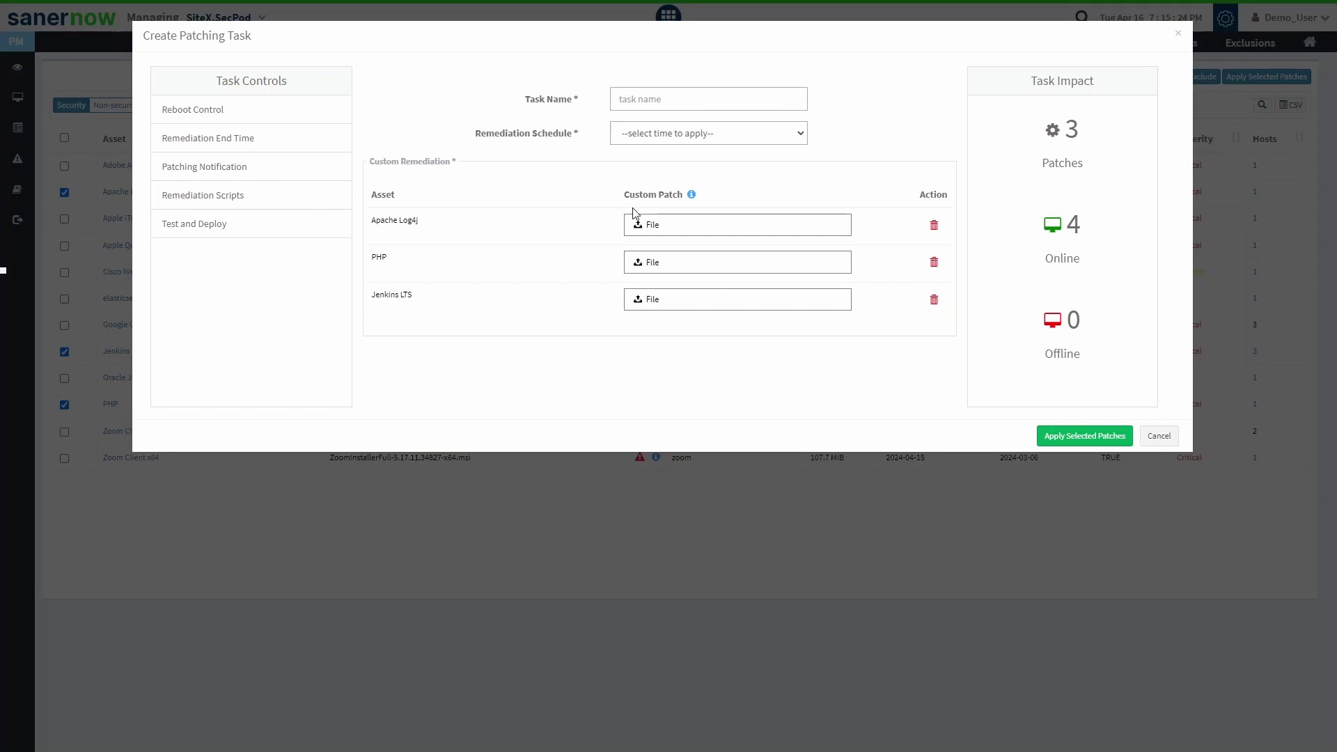
left_click(682, 101)
Step: Enter Vendor_Patching_Task as the task name and review the remediation schedule choices
type("Vendor_Patching_Task")
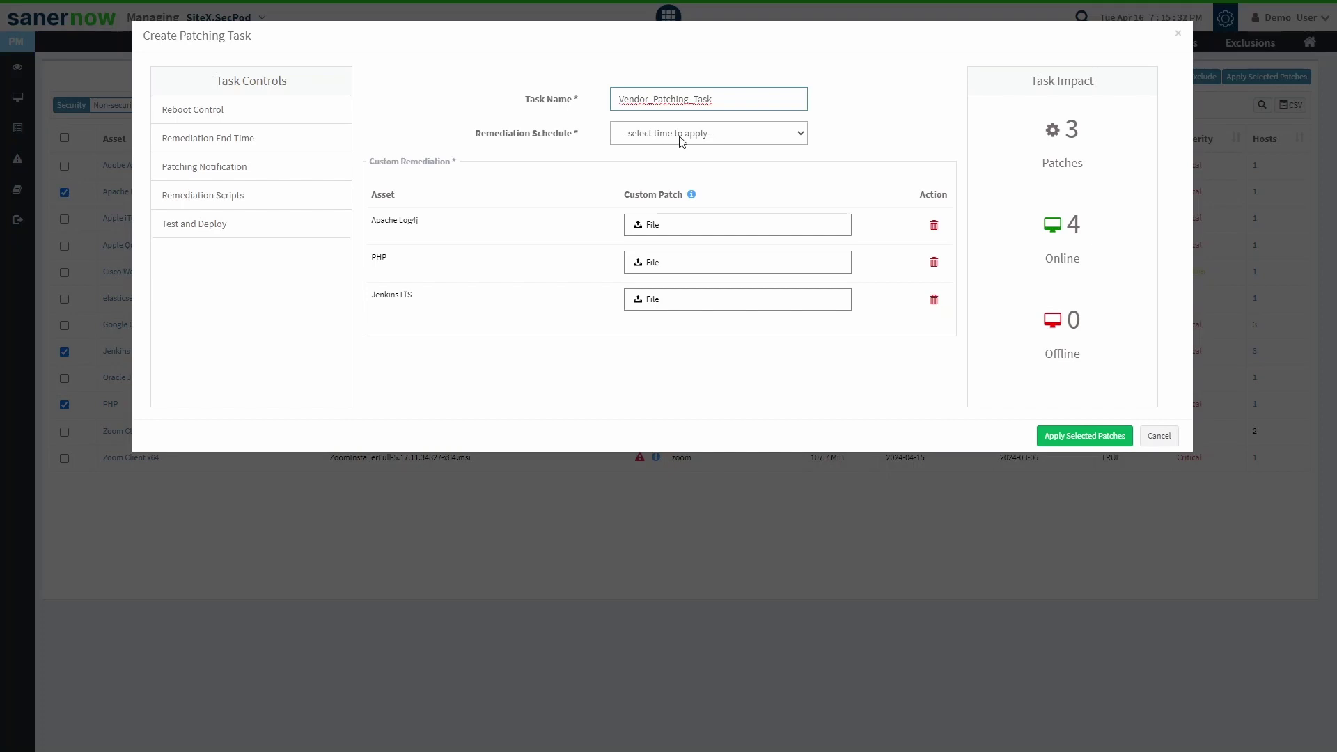
left_click(682, 142)
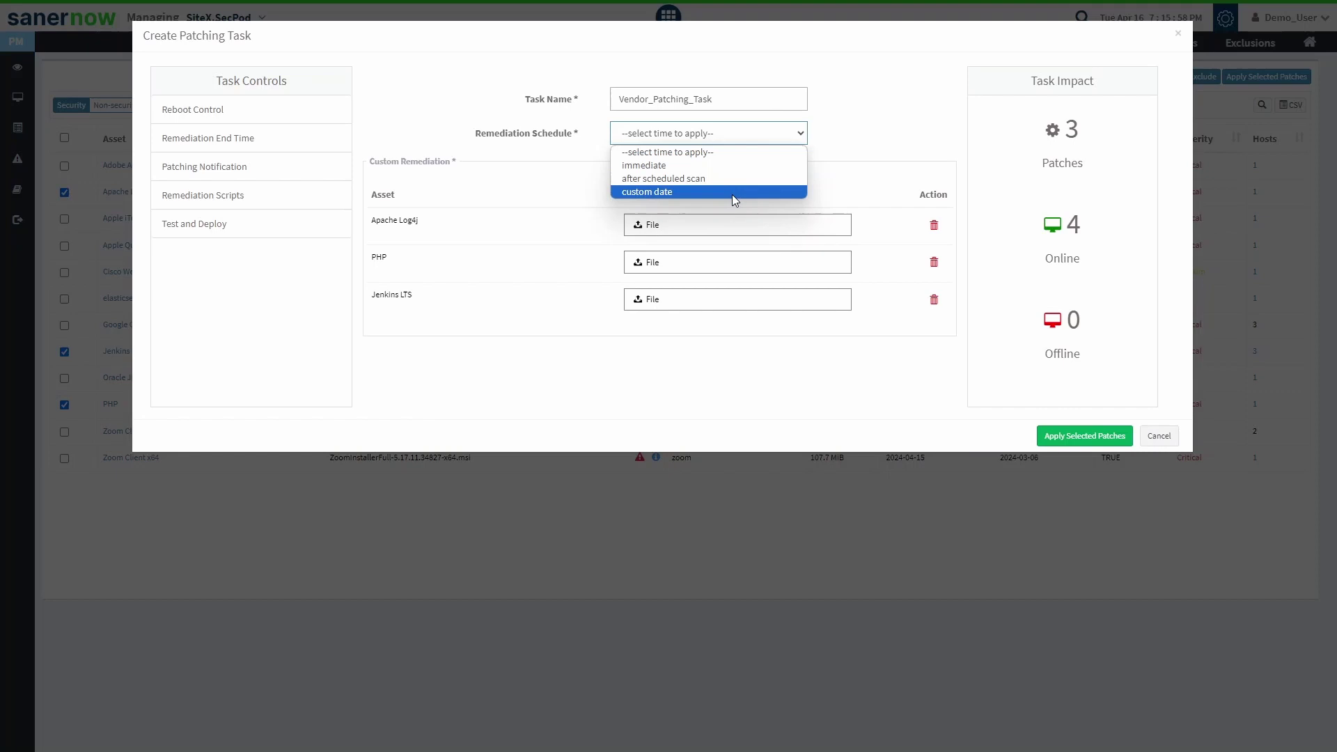
Step: Set the task's Remediation Schedule to a custom date
left_click(732, 195)
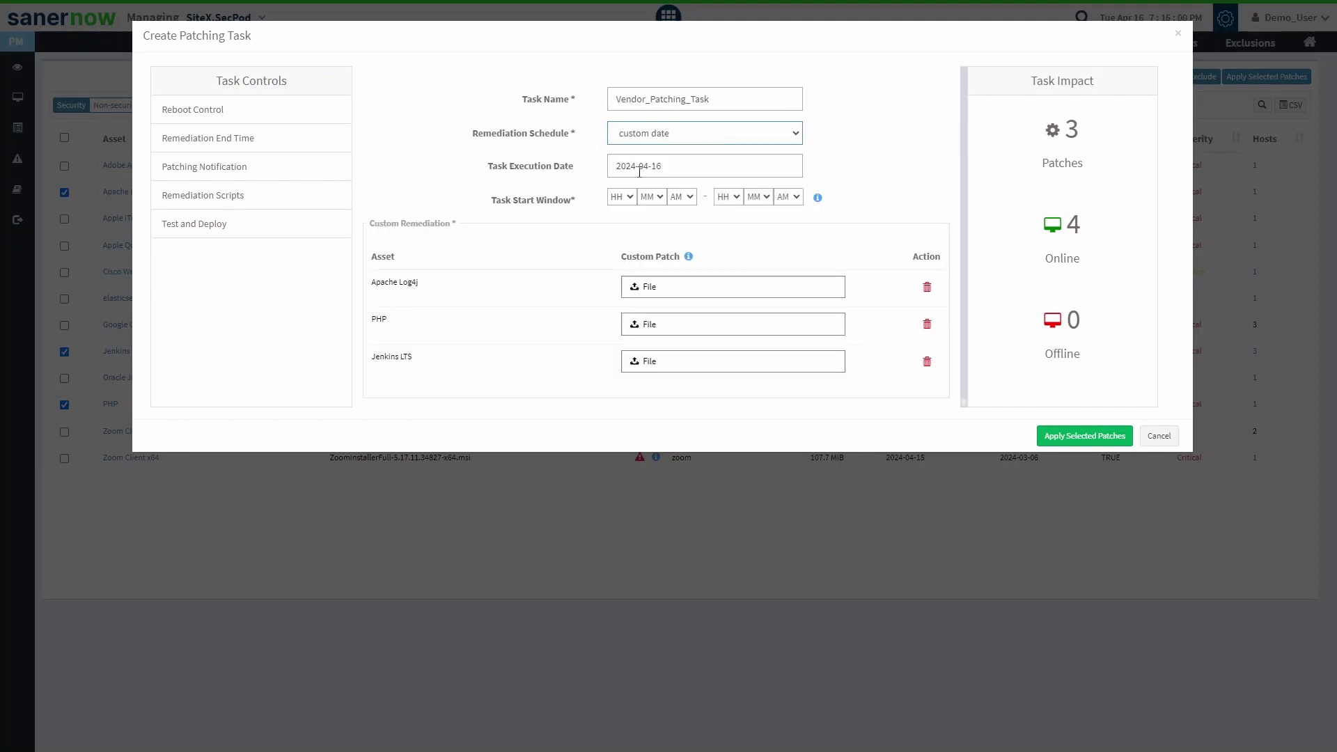